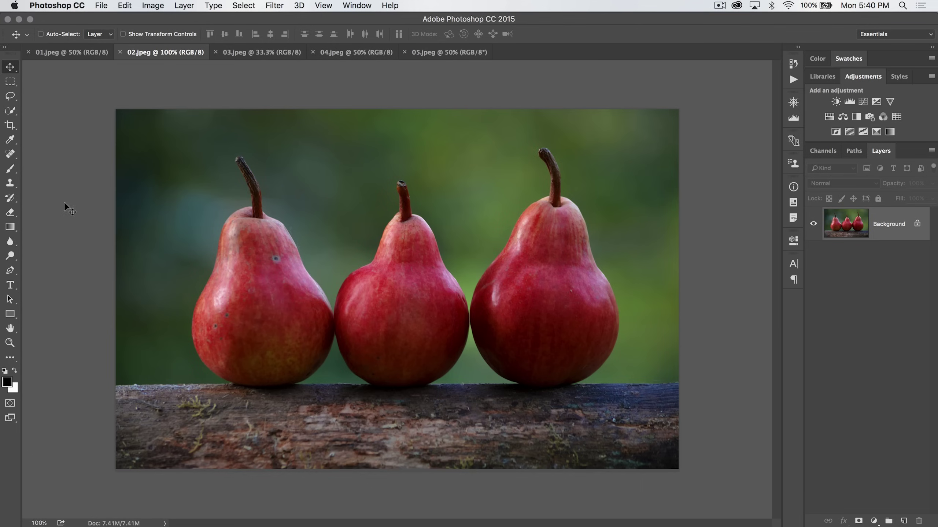
Step: Select the Color Replacement Tool from the brush flyout and open the foreground Color Picker
left_click(4, 169)
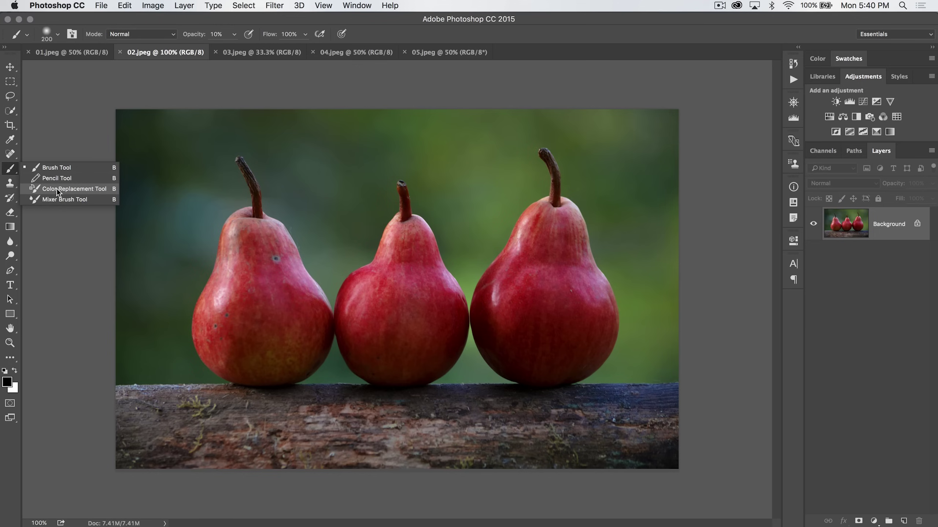
left_click(113, 189)
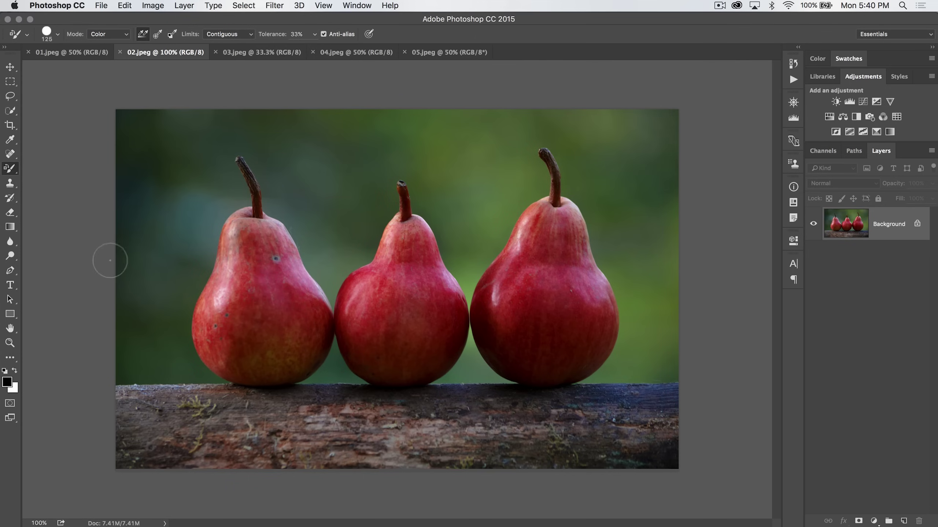
left_click(6, 383)
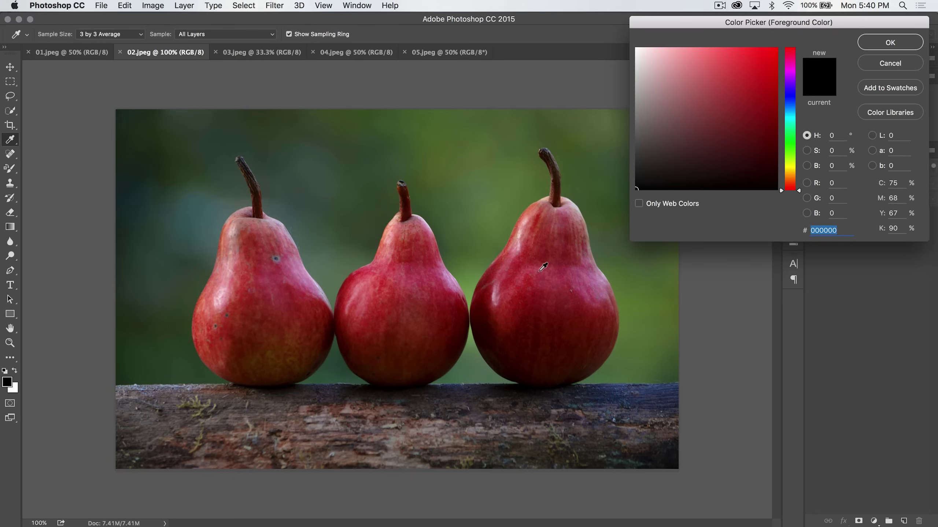
Step: Set the foreground colour to medium blue 3873c4 and paint a first stroke over the left pear
left_click(790, 106)
left_click(737, 79)
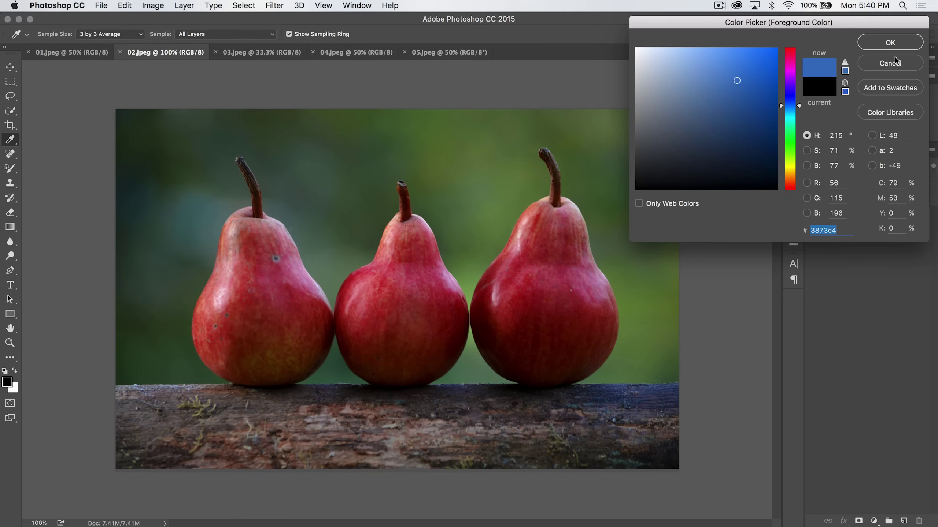
left_click(895, 42)
key("b")
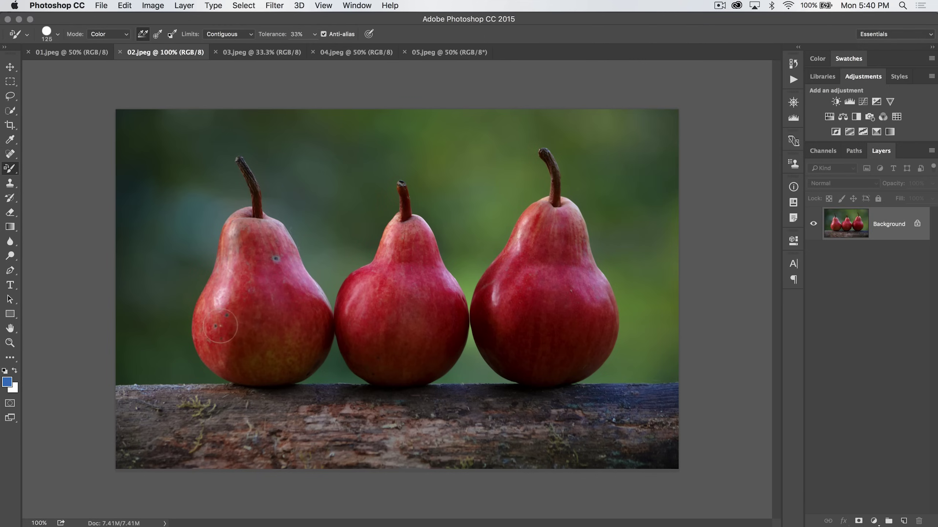
mouse_move(221, 326)
left_mouse_down()
mouse_move(218, 305)
mouse_move(203, 325)
mouse_move(242, 225)
mouse_move(250, 239)
mouse_move(248, 218)
mouse_move(256, 237)
mouse_move(263, 225)
mouse_move(271, 232)
mouse_move(300, 276)
mouse_move(319, 323)
mouse_move(313, 356)
mouse_move(281, 375)
mouse_move(219, 365)
mouse_move(247, 370)
mouse_move(214, 331)
mouse_move(244, 338)
mouse_move(237, 322)
mouse_move(268, 252)
mouse_move(254, 294)
mouse_move(251, 264)
mouse_move(277, 318)
mouse_move(270, 351)
mouse_move(288, 317)
mouse_move(271, 264)
left_mouse_up()
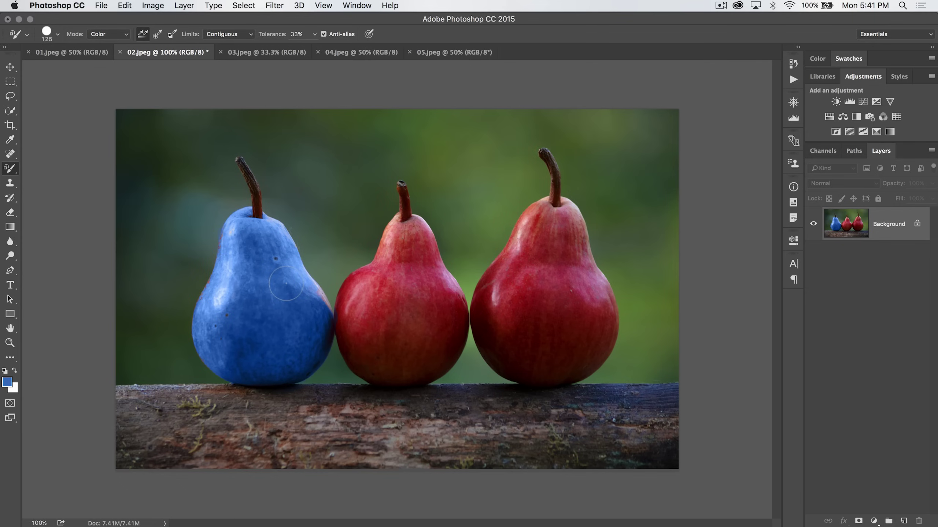
Step: Zoom in to 200% and undo the stray blue painted onto the background
key("super+equal")
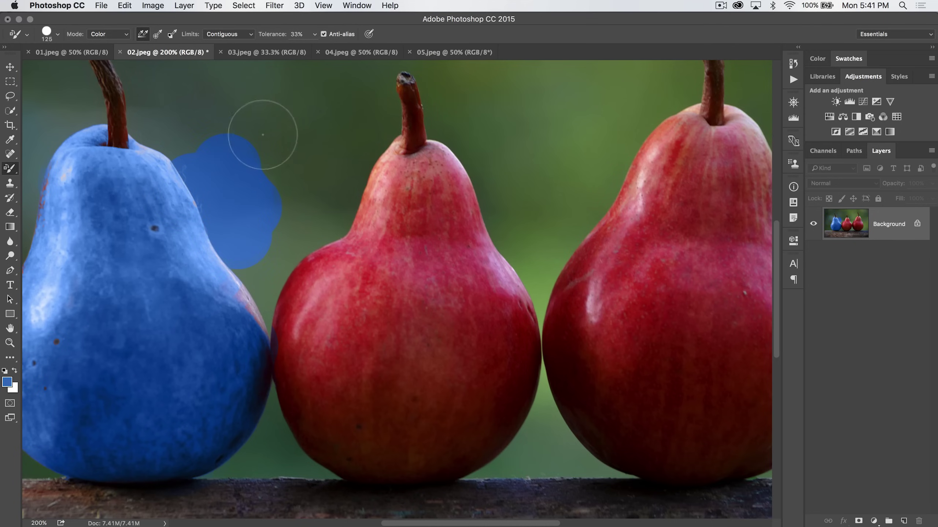
key("super+z")
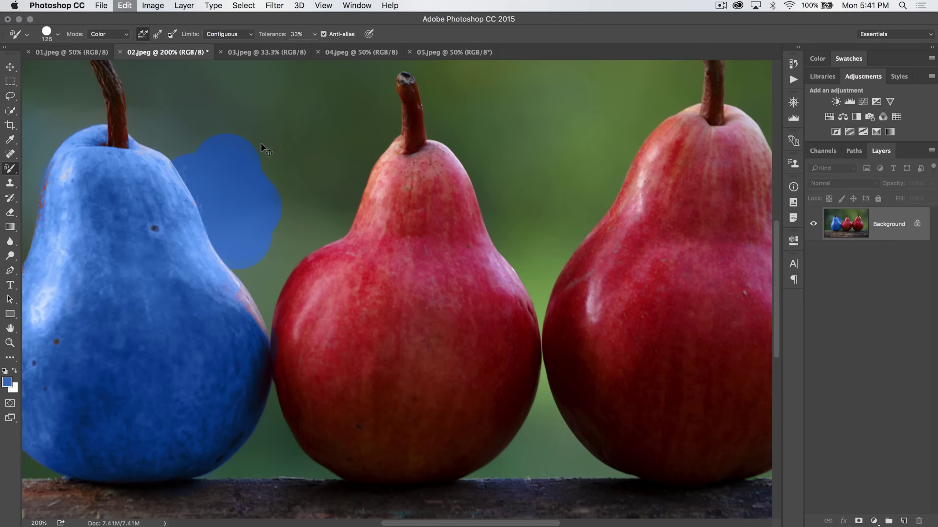
key("super+0")
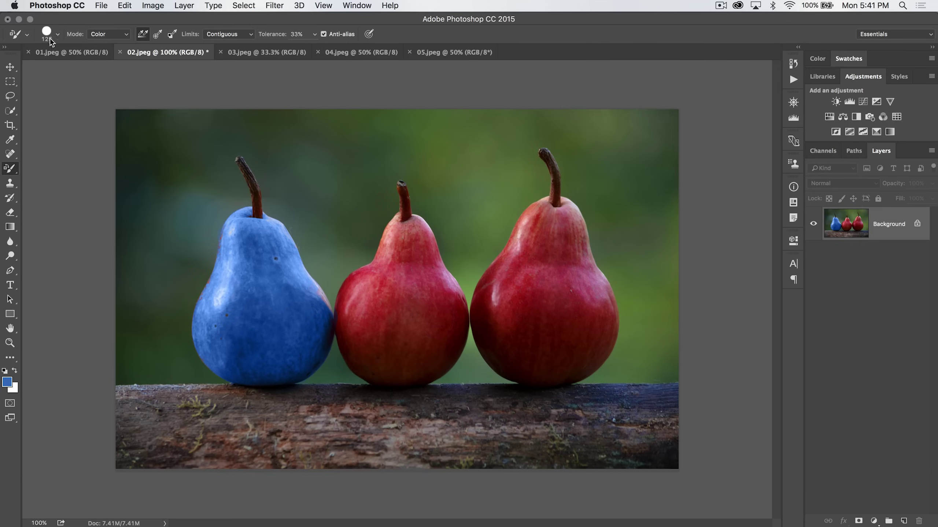
Step: Change the Color Replacement brush Mode from Color to Hue in the options bar
left_click(113, 33)
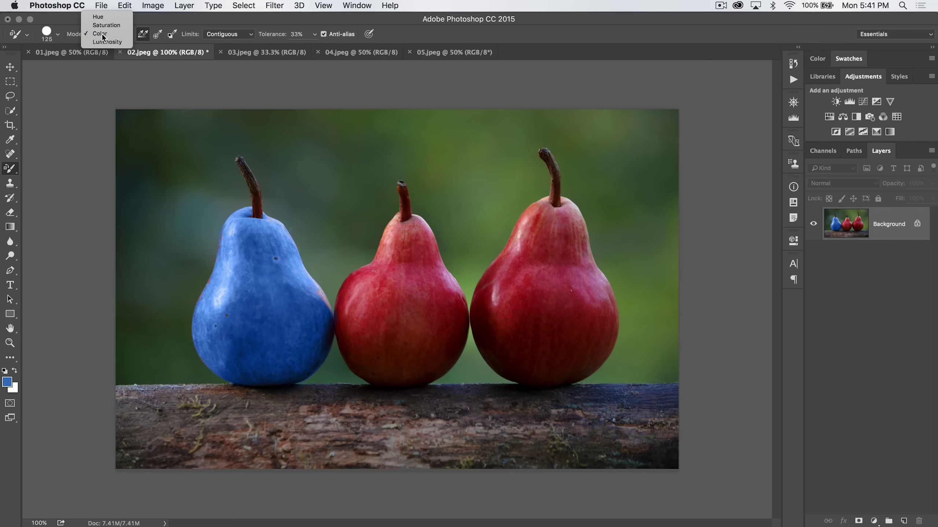
left_click(102, 34)
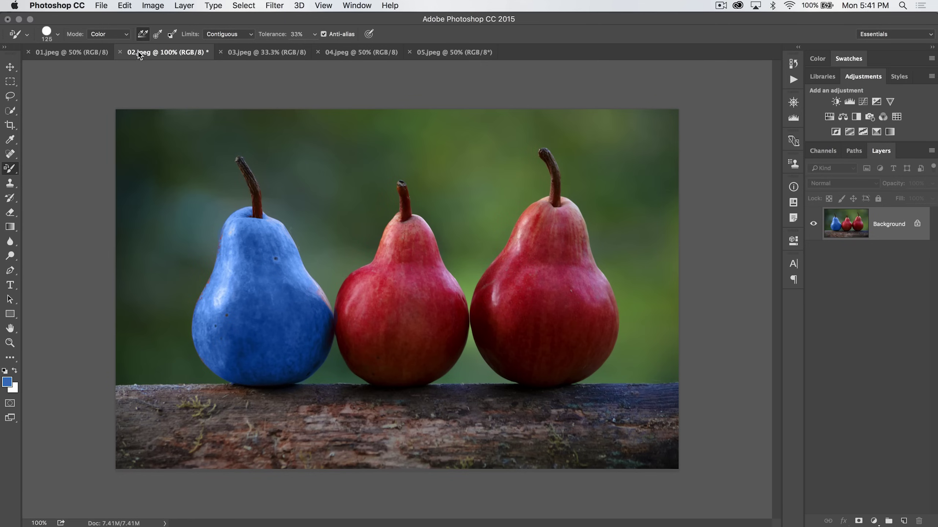
left_click(116, 33)
left_click(107, 17)
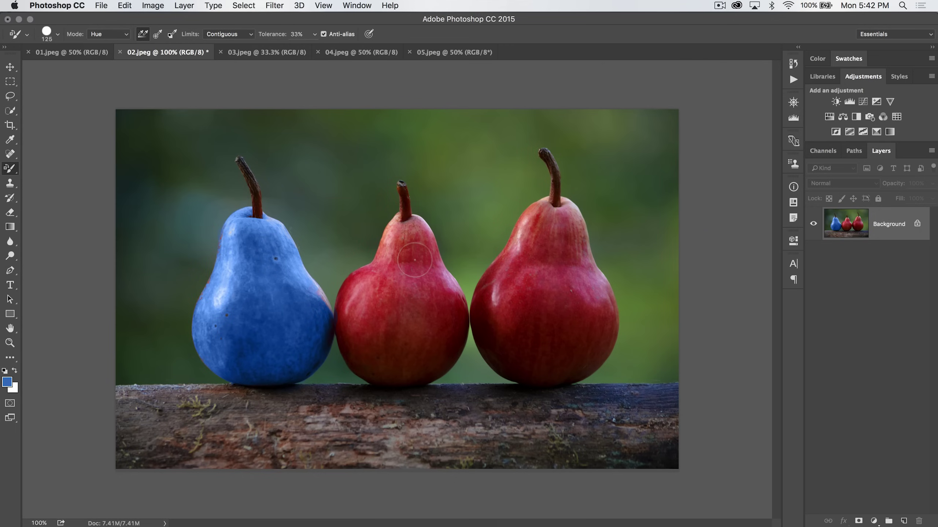
Step: Set the foreground to bright green 10dd29 and paint the middle pear green, touching up its right edge
left_click(9, 384)
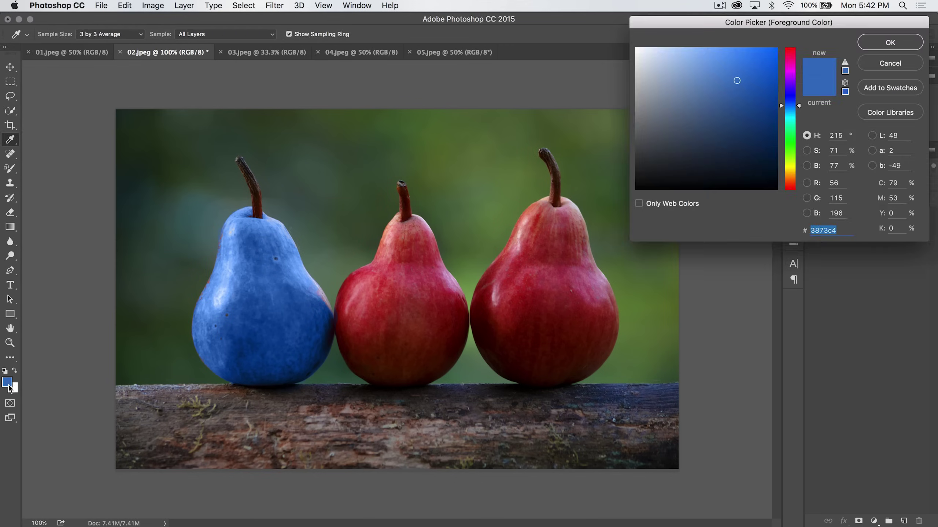
left_click_drag(787, 151, 786, 139)
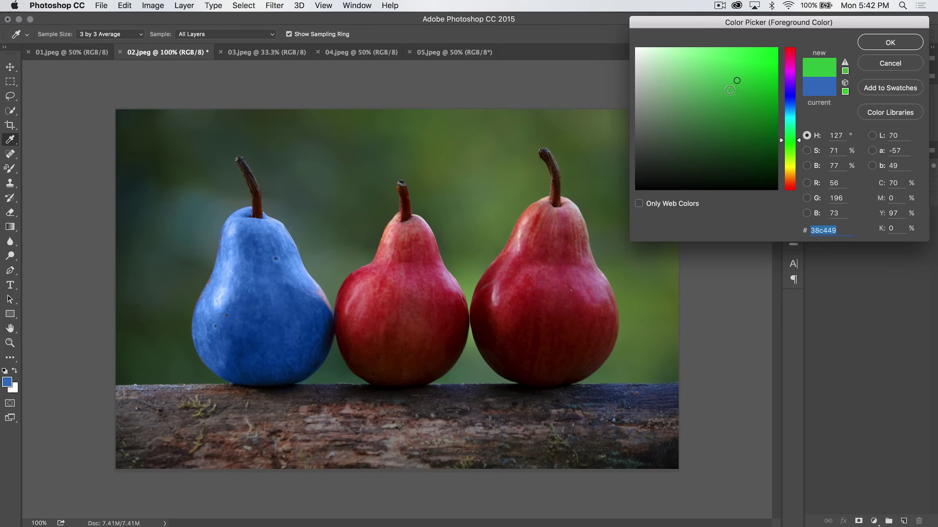
mouse_move(729, 74)
left_mouse_down()
mouse_move(732, 84)
mouse_move(748, 83)
mouse_move(766, 65)
left_mouse_up()
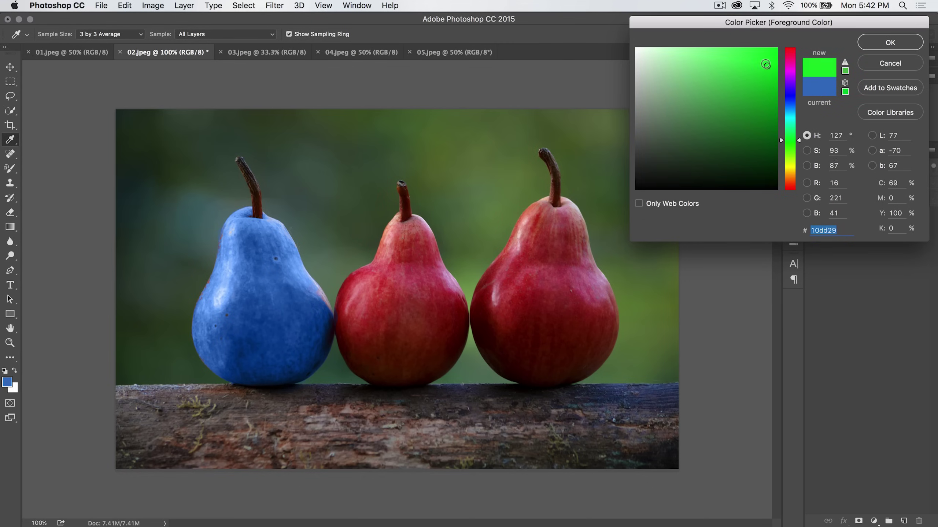
left_click(876, 44)
key("b")
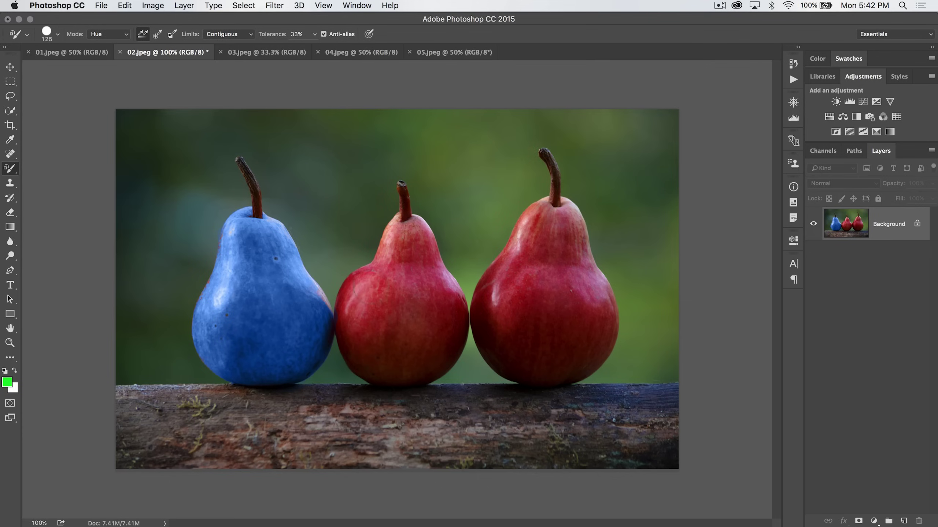
mouse_move(354, 281)
left_mouse_down()
mouse_move(359, 288)
mouse_move(373, 273)
mouse_move(349, 290)
mouse_move(362, 279)
mouse_move(350, 323)
mouse_move(346, 314)
mouse_move(359, 360)
mouse_move(406, 371)
mouse_move(384, 375)
mouse_move(428, 375)
mouse_move(451, 355)
mouse_move(436, 358)
mouse_move(452, 320)
mouse_move(442, 347)
mouse_move(368, 336)
mouse_move(382, 293)
mouse_move(417, 327)
mouse_move(426, 311)
mouse_move(404, 258)
mouse_move(383, 260)
mouse_move(395, 226)
mouse_move(404, 237)
mouse_move(413, 221)
mouse_move(463, 312)
mouse_move(445, 356)
left_mouse_up()
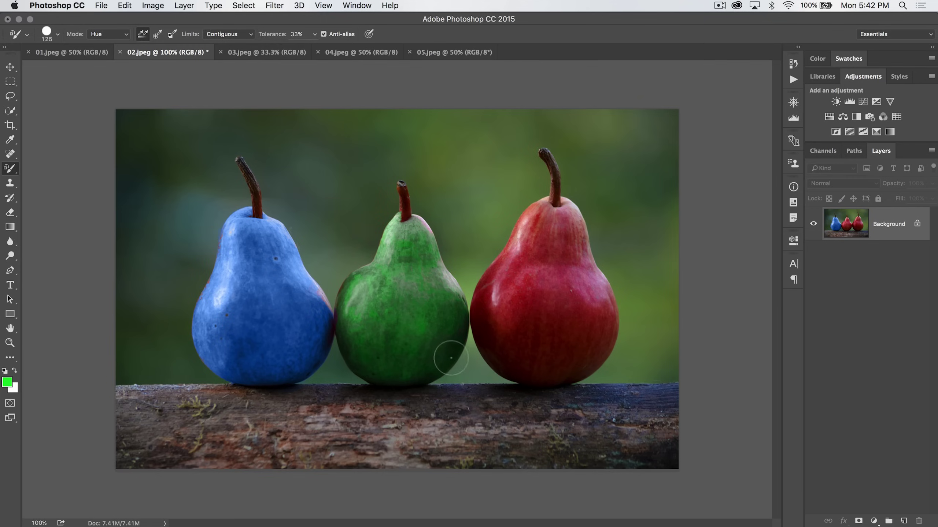
mouse_move(412, 317)
left_mouse_down()
mouse_move(461, 349)
mouse_move(447, 335)
mouse_move(456, 302)
left_mouse_up()
Step: Keep the brush in Hue mode and switch its sampling to Once
left_click(121, 33)
left_click(121, 34)
left_click(158, 34)
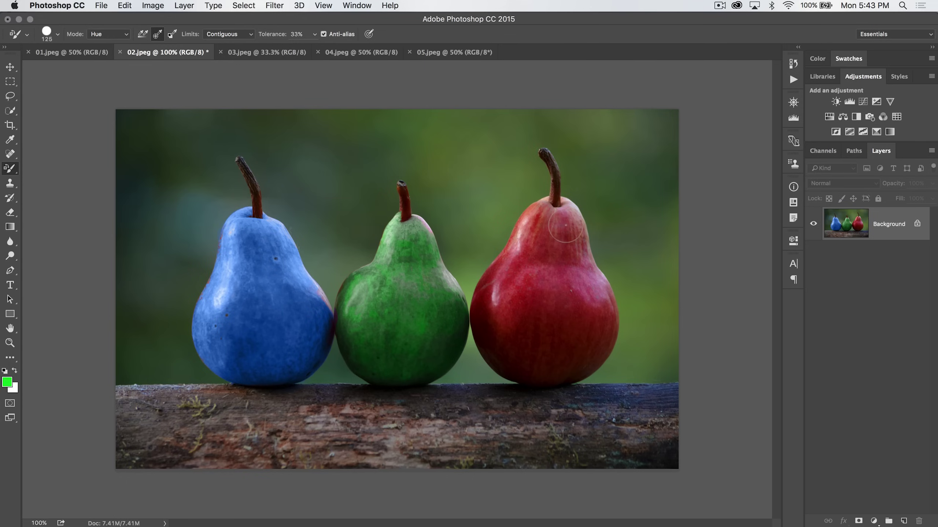
Step: Paint green over the right pear's neck and left edge, then undo it
mouse_move(563, 227)
left_mouse_down()
mouse_move(557, 314)
mouse_move(544, 228)
mouse_move(531, 261)
mouse_move(529, 249)
mouse_move(516, 269)
mouse_move(518, 309)
mouse_move(522, 282)
mouse_move(548, 310)
mouse_move(527, 359)
mouse_move(504, 316)
mouse_move(578, 326)
mouse_move(592, 308)
mouse_move(577, 289)
left_mouse_up()
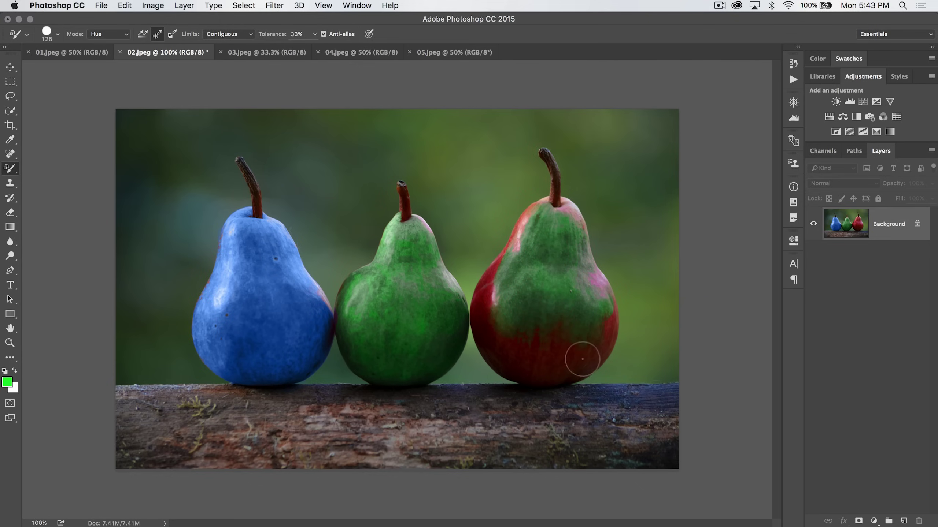
mouse_move(502, 331)
left_mouse_down()
mouse_move(485, 310)
mouse_move(487, 290)
left_mouse_up()
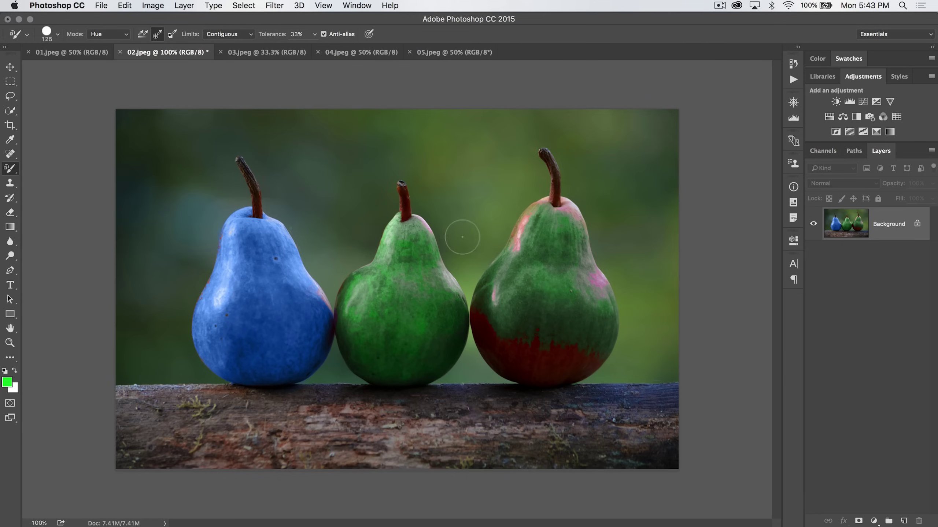
key("ctrl+z")
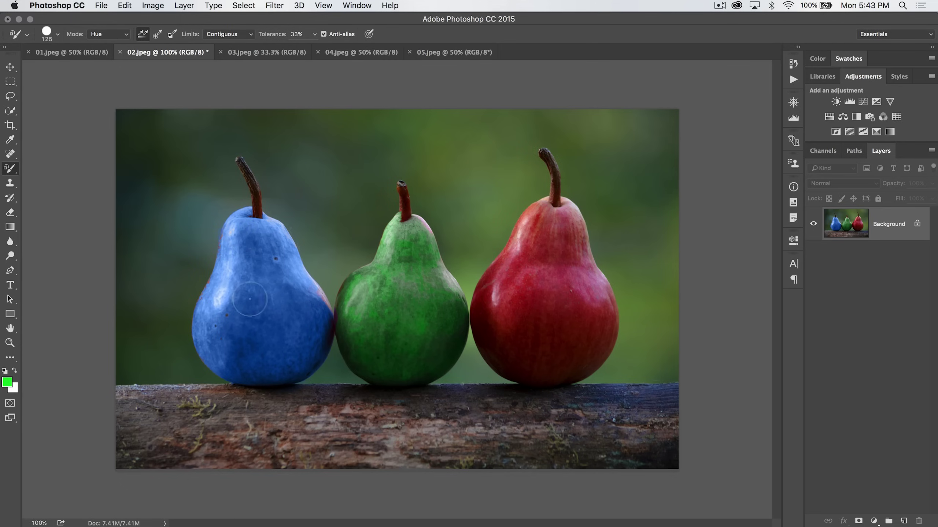
left_click(244, 34)
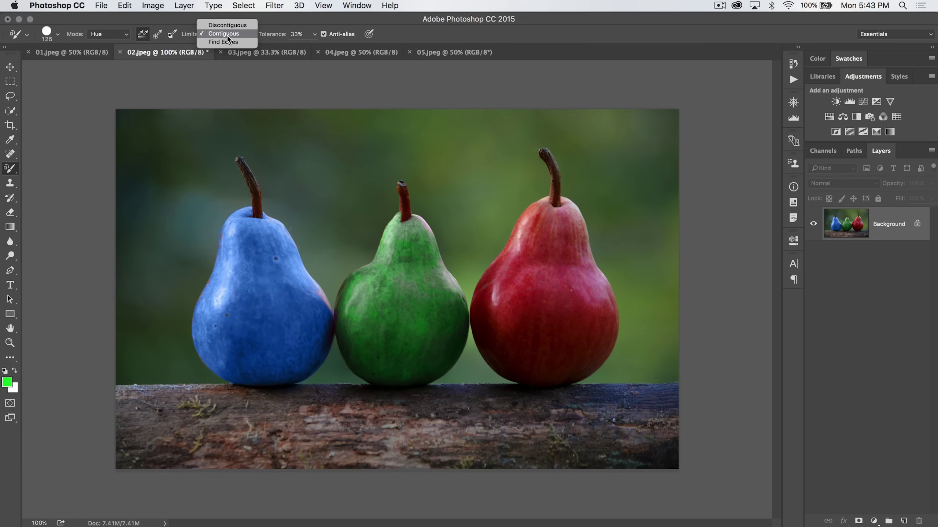
left_click(227, 35)
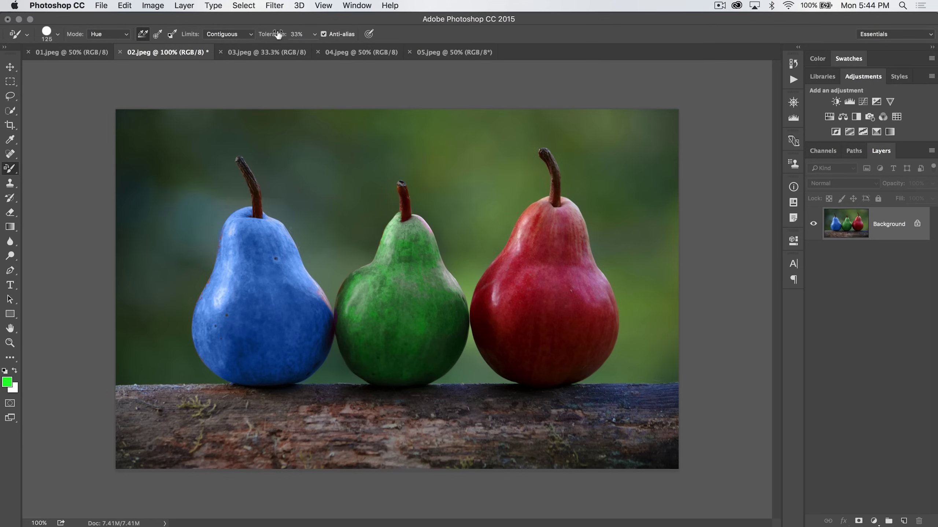
key("z")
left_click(358, 269)
Step: Zoom to 400% on the green middle pear, reselect the Color Replacement Tool, and check its brush settings
left_click(410, 273)
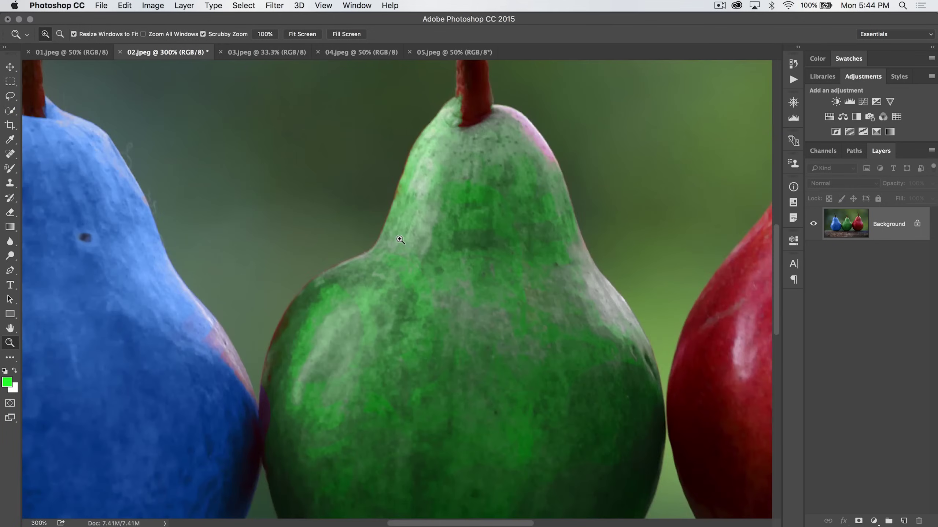
left_click(398, 214)
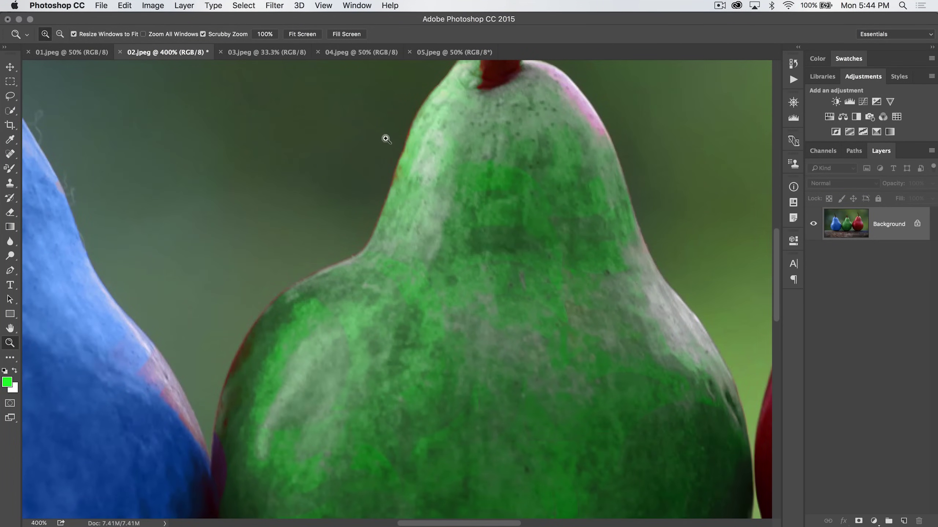
left_click(14, 170)
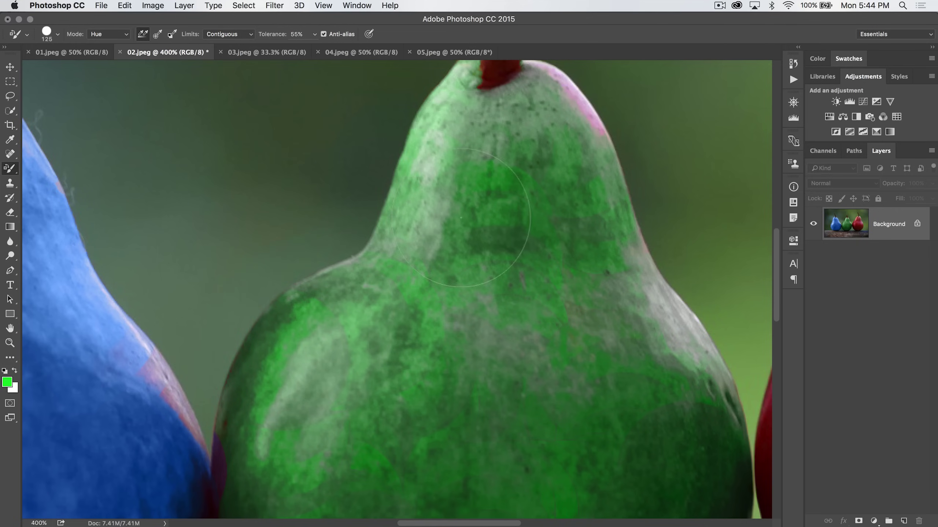
scroll(407, 258, "up", 5)
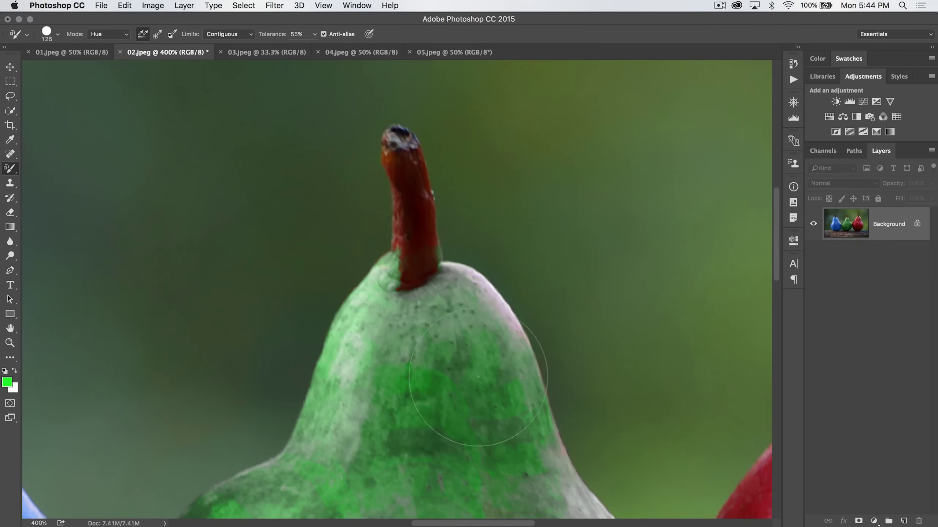
scroll(476, 369, "down", 10)
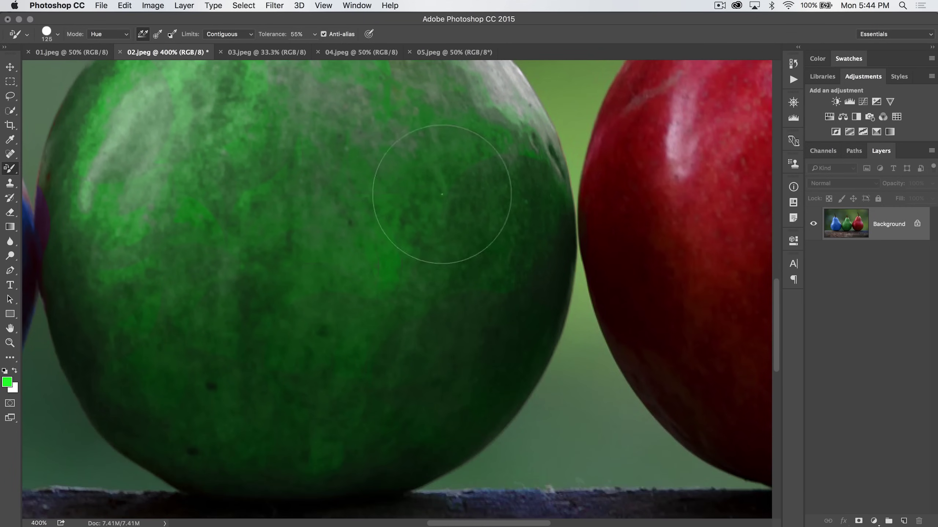
scroll(359, 358, "down", 4)
right_click(360, 327)
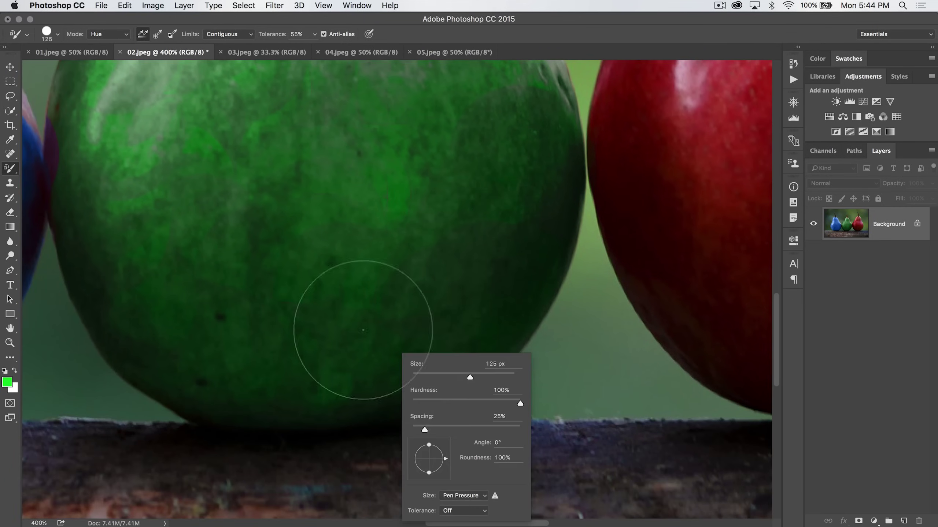
key("Escape")
scroll(280, 221, "left", 5)
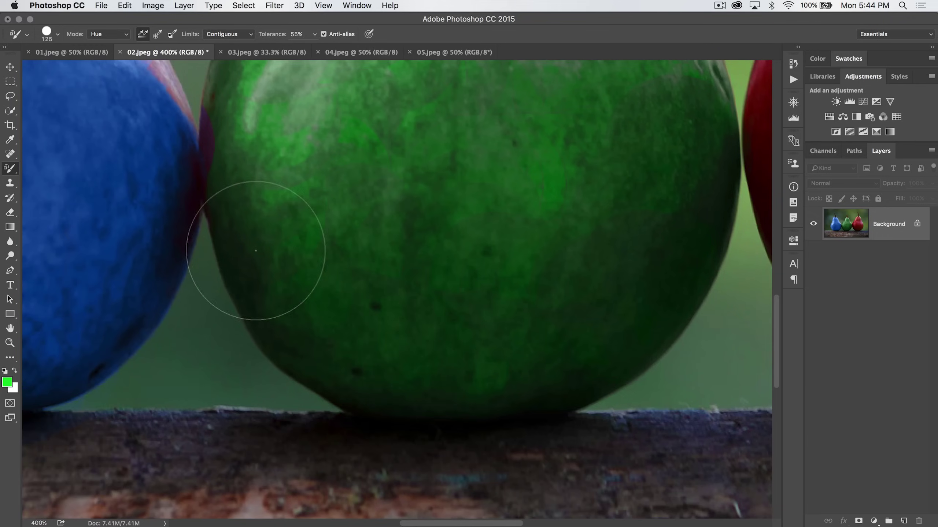
scroll(328, 138, "up", 10)
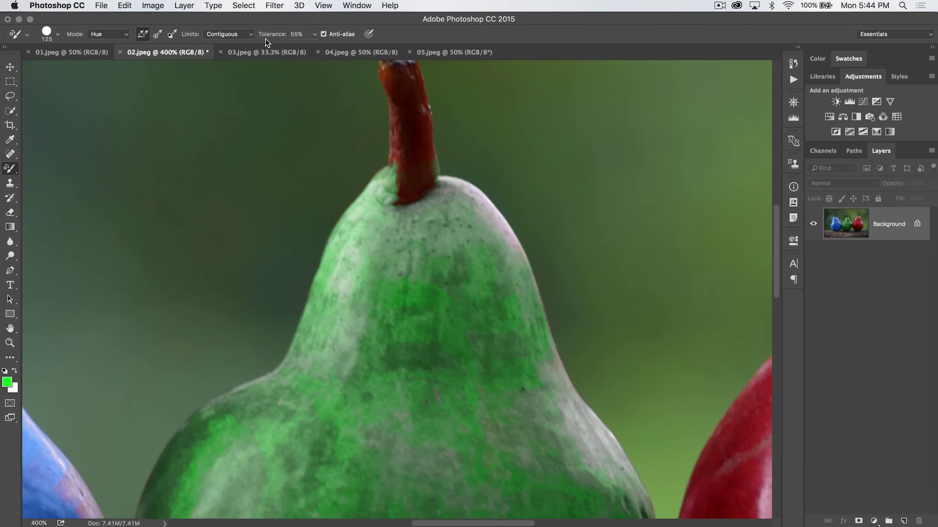
Step: Raise the brush Tolerance from 55% to 100%, recheck the brush settings, and undo the last edit
left_click_drag(266, 38, 282, 38)
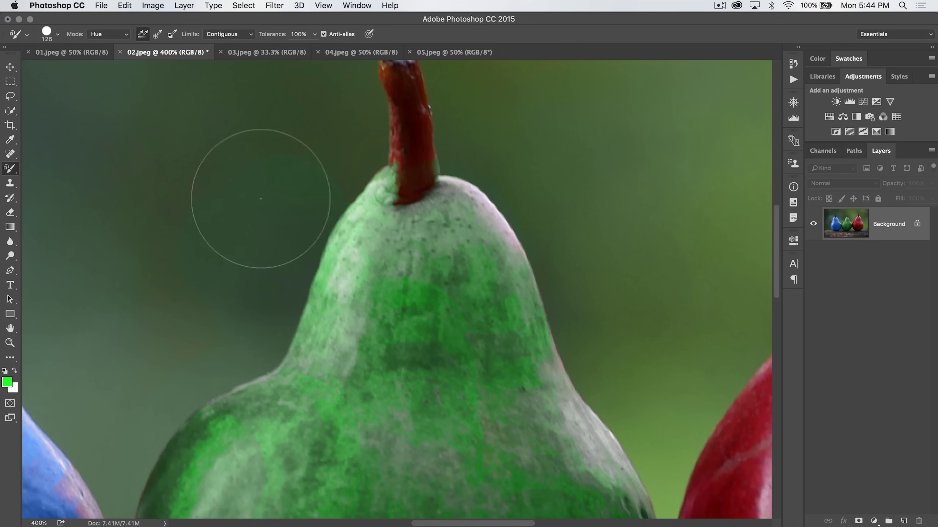
scroll(273, 221, "down", 2)
scroll(273, 222, "right", 2)
scroll(318, 239, "left", 5)
right_click(301, 264)
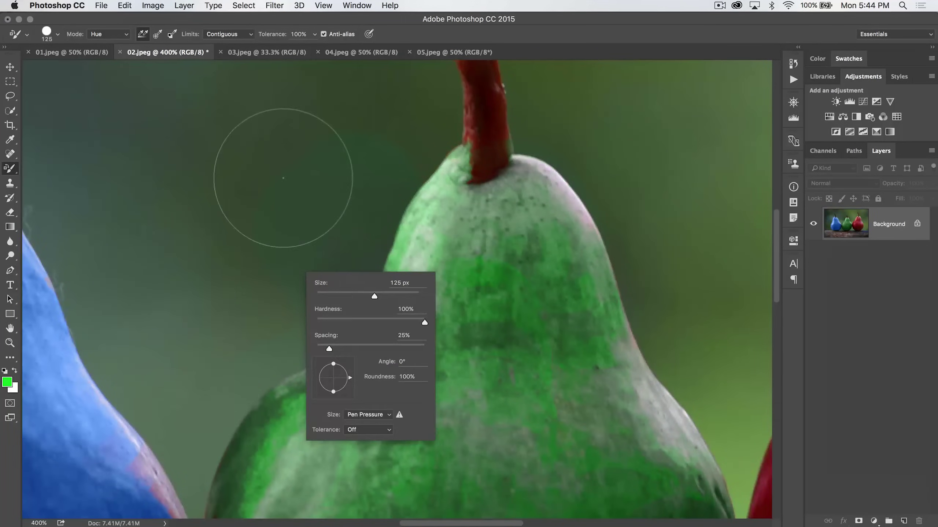
key("Escape")
key("super+z")
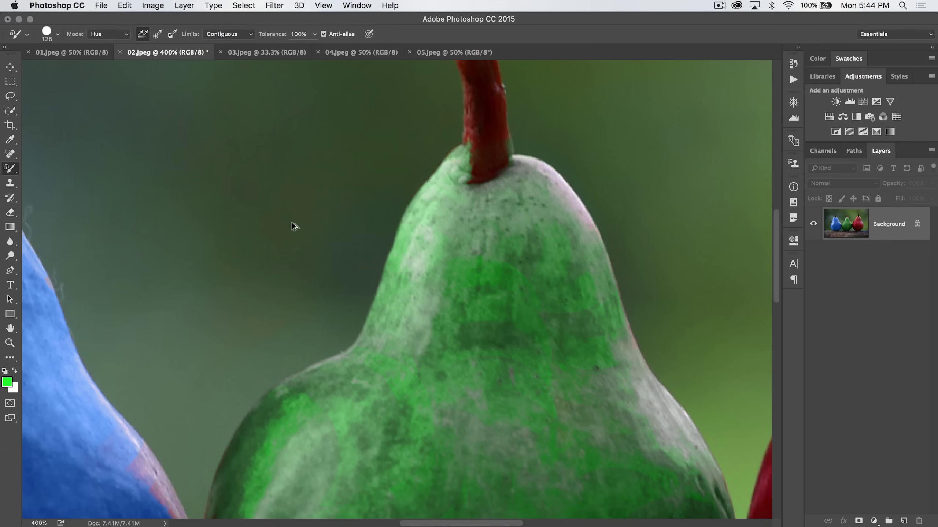
Step: Set the foreground colour to blue 2810e0 (hue 247) in the Color Picker
left_click(6, 383)
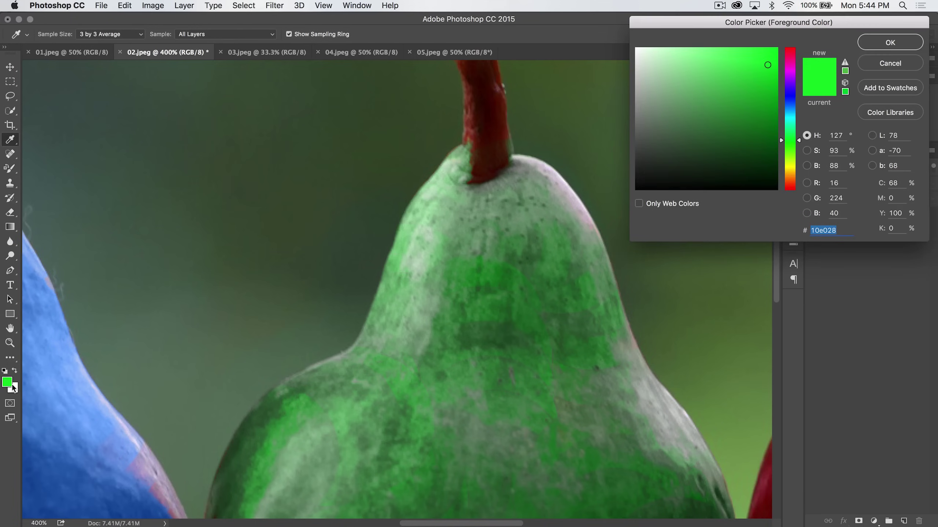
left_click(786, 92)
left_click(865, 41)
scroll(356, 219, "left", 15)
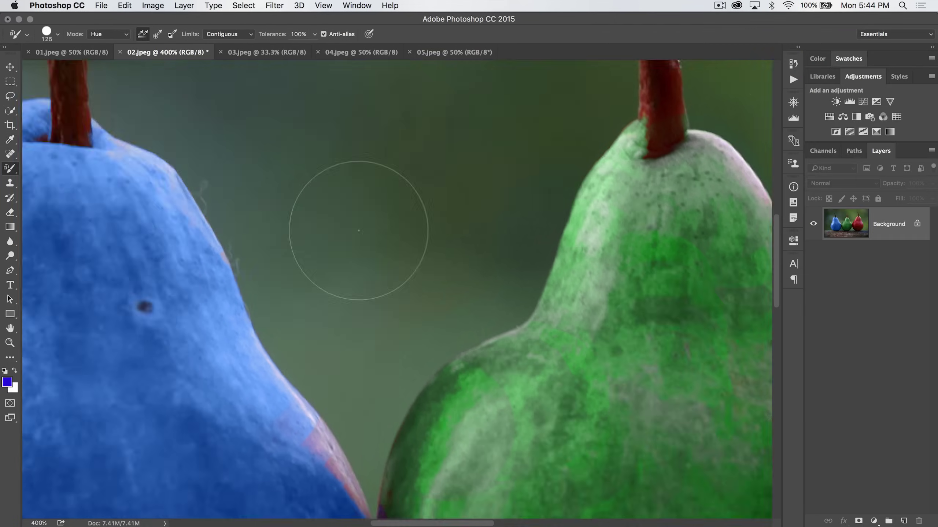
Step: Paint two test strokes on the left pear, undo both, and zoom out to 200%
left_click(338, 242)
mouse_move(337, 240)
left_mouse_down()
mouse_move(401, 223)
mouse_move(412, 205)
left_mouse_up()
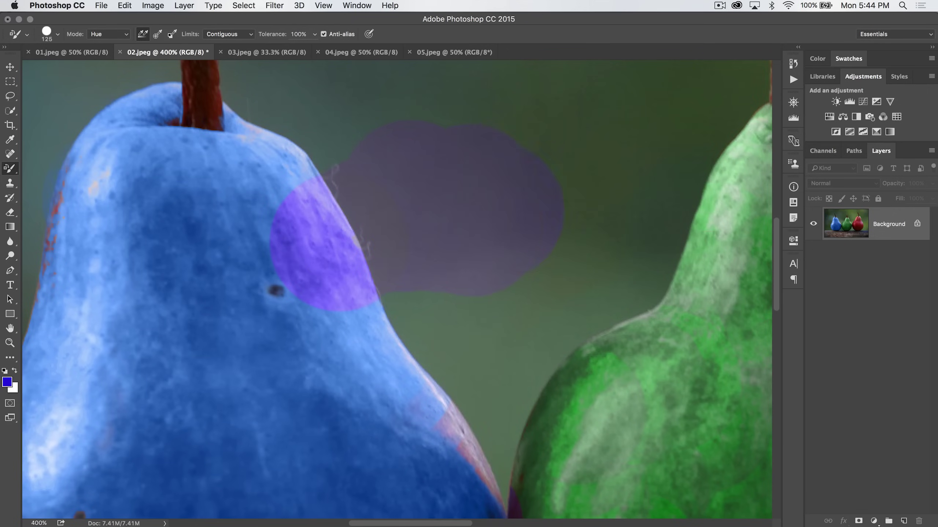
key("super+z")
left_click(324, 250)
left_click_drag(334, 267, 372, 339)
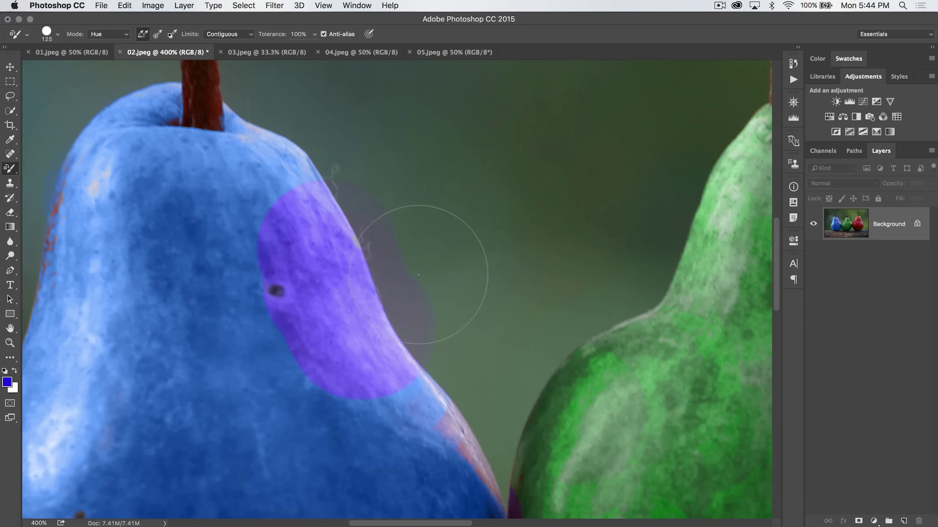
key("super+z")
key("super+minus")
key("super+minus")
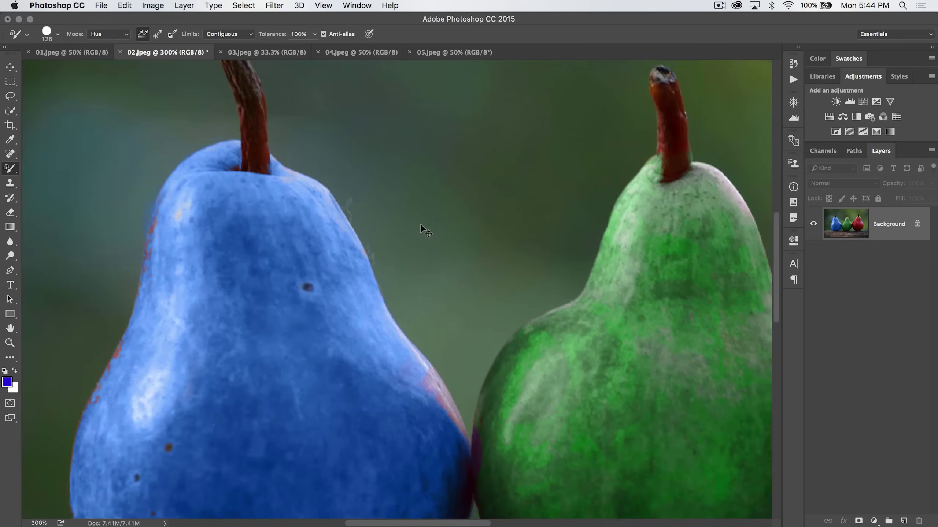
Step: Lower the brush Tolerance to 34% and zoom out to see all three pears
left_click_drag(273, 32, 240, 35)
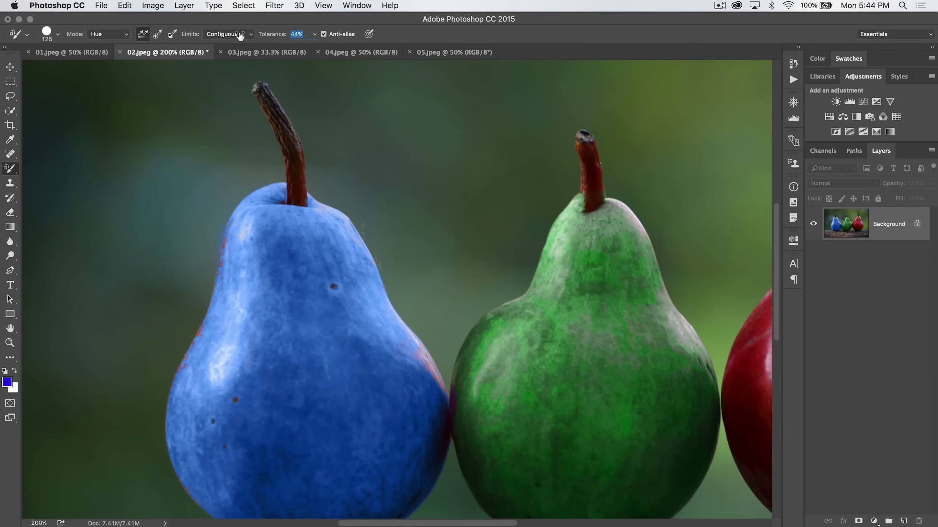
key("super+minus")
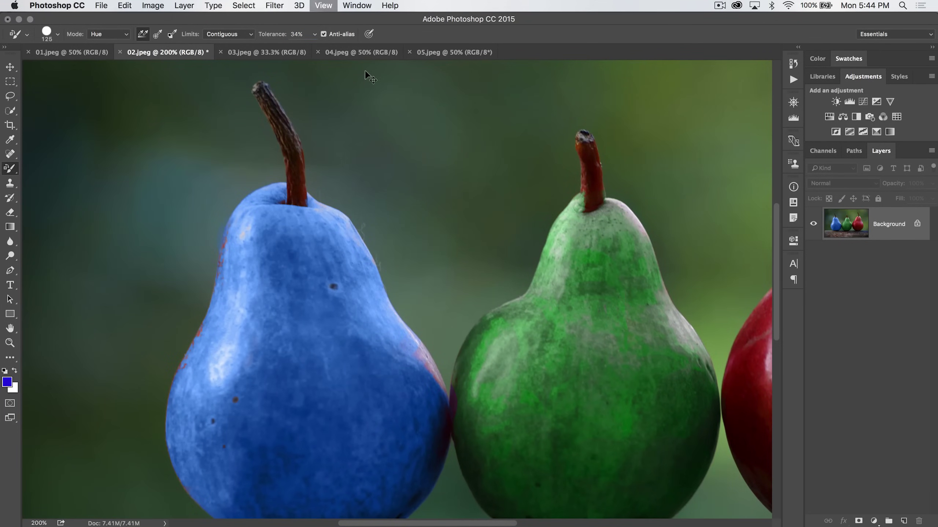